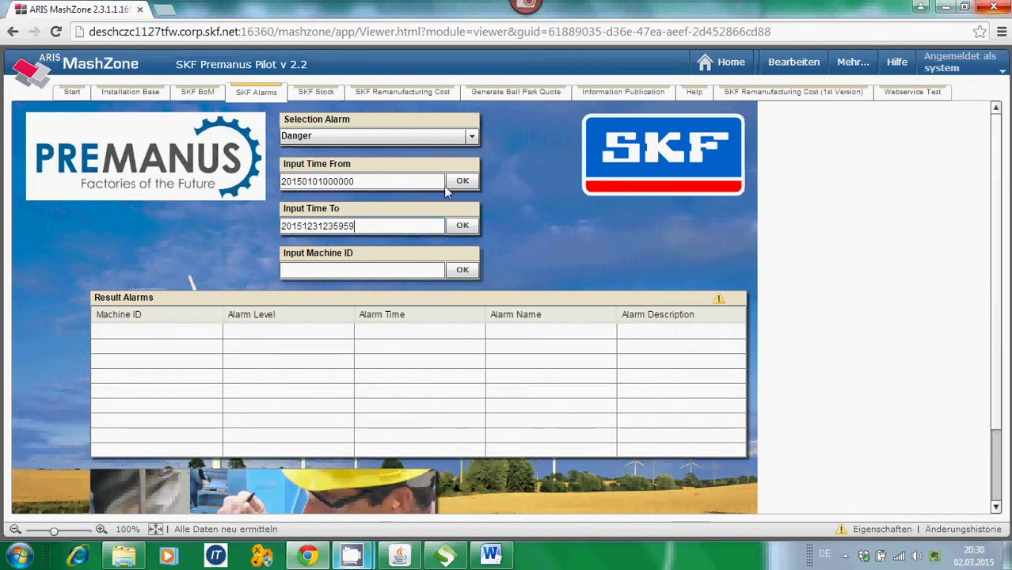
Step: Run the 2015 Danger alarm search and inspect result alarms 1699, 2082 and 2673
{"action": "left_click", "coordinate": [464, 227]}
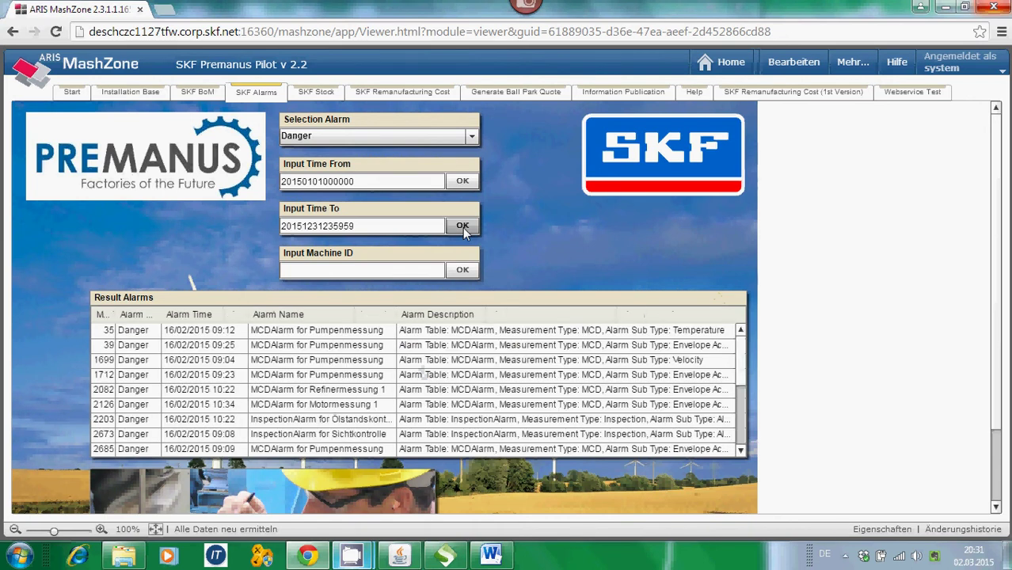
{"action": "left_click", "coordinate": [421, 358]}
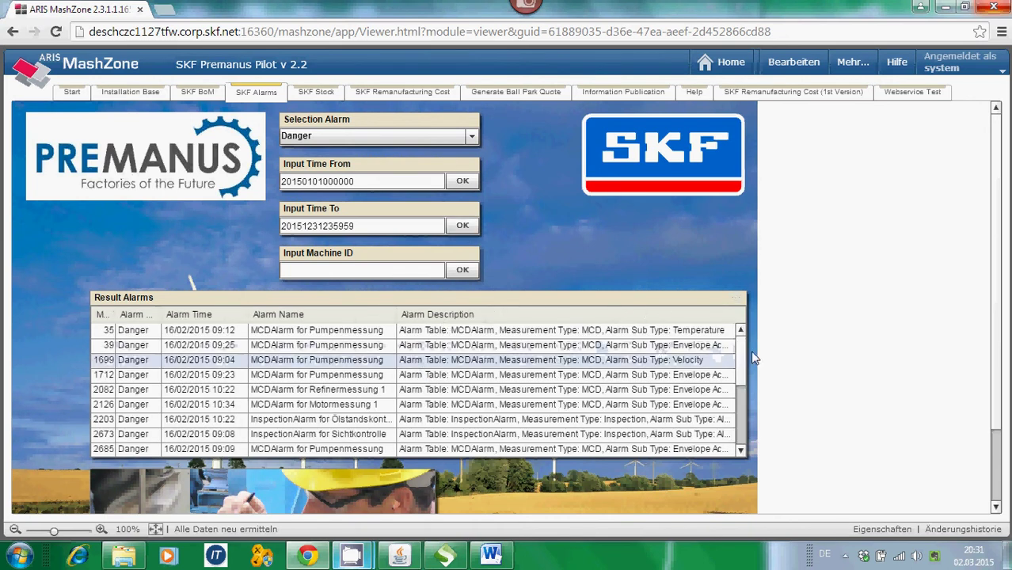
{"action": "mouse_move", "coordinate": [742, 352]}
{"action": "left_mouse_down"}
{"action": "mouse_move", "coordinate": [744, 426]}
{"action": "mouse_move", "coordinate": [751, 344]}
{"action": "left_mouse_up"}
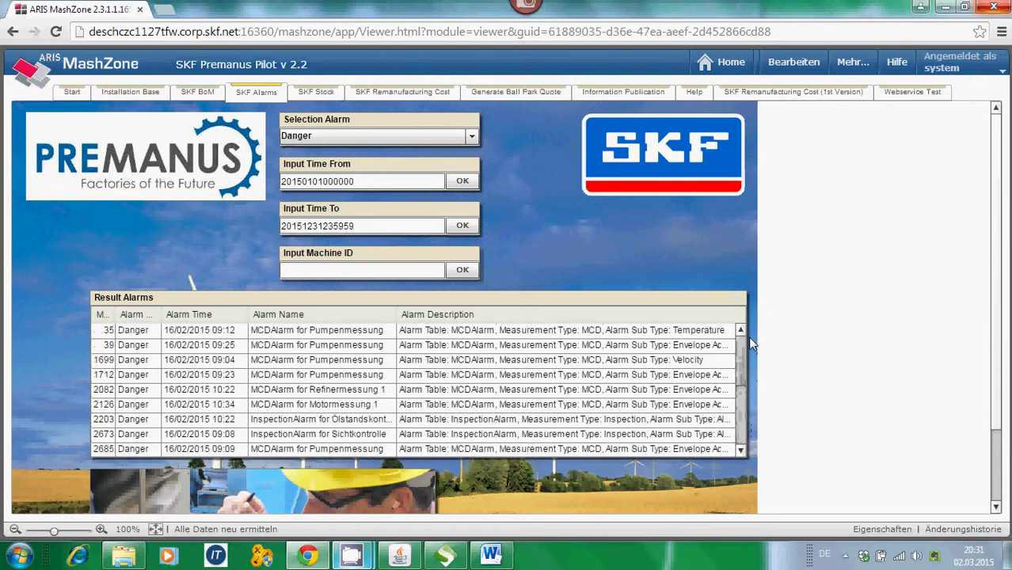
{"action": "left_click", "coordinate": [642, 396]}
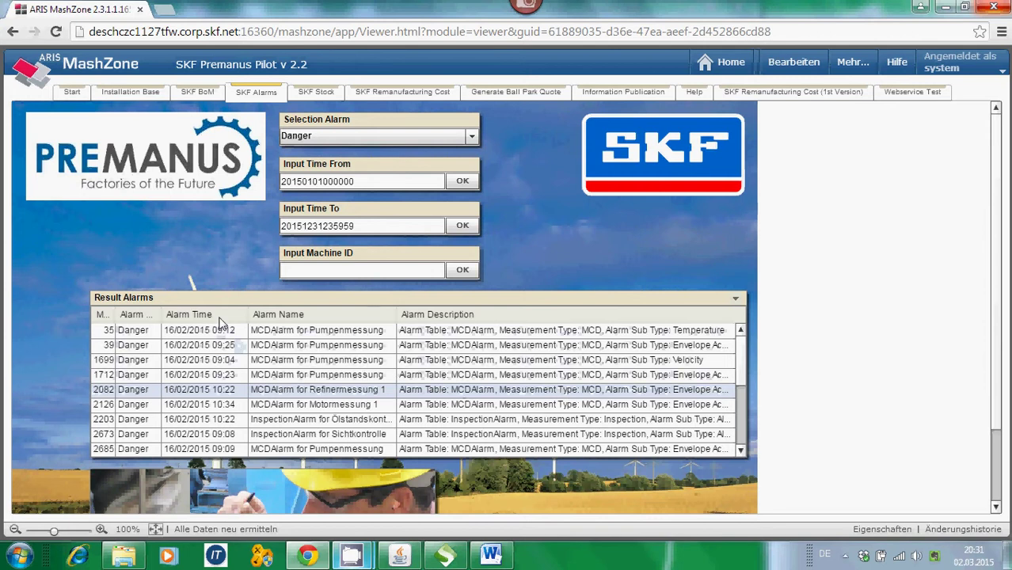
{"action": "left_click", "coordinate": [201, 433]}
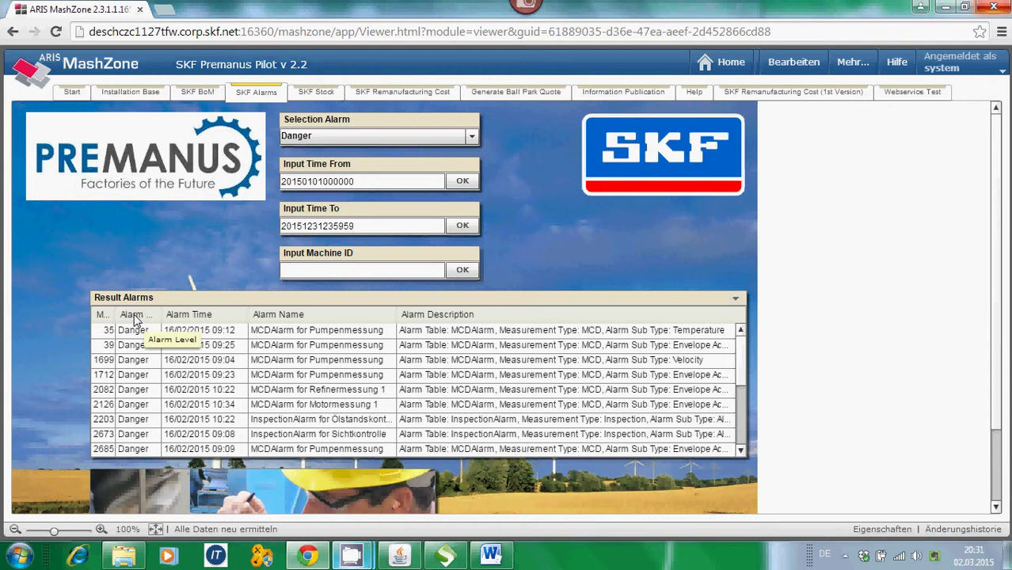
{"action": "scroll", "coordinate": [138, 356], "scroll_direction": "down", "scroll_amount": 1}
{"action": "scroll", "coordinate": [136, 358], "scroll_direction": "down", "scroll_amount": 2}
{"action": "scroll", "coordinate": [136, 358], "scroll_direction": "up", "scroll_amount": 4}
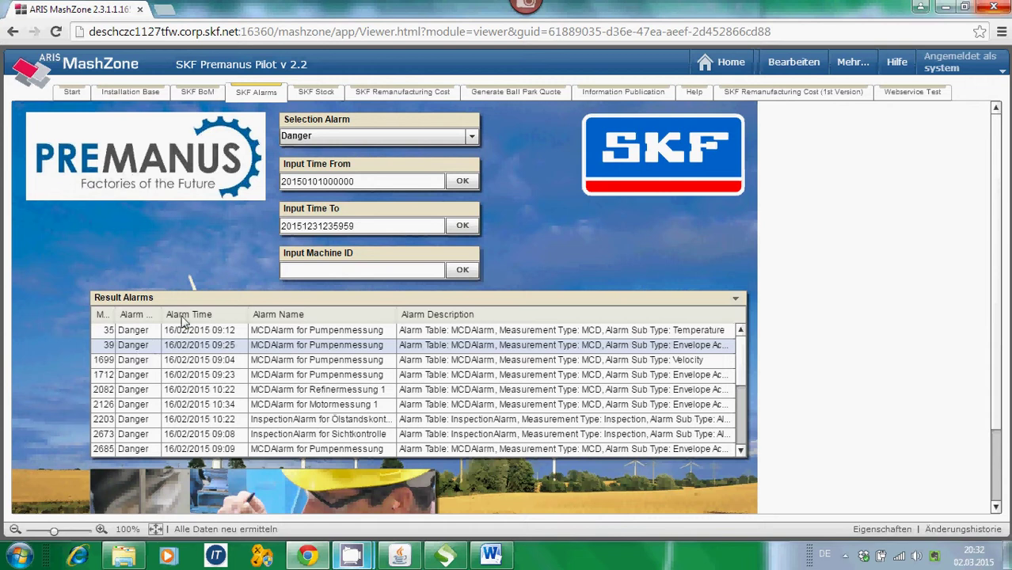
{"action": "left_click", "coordinate": [310, 101]}
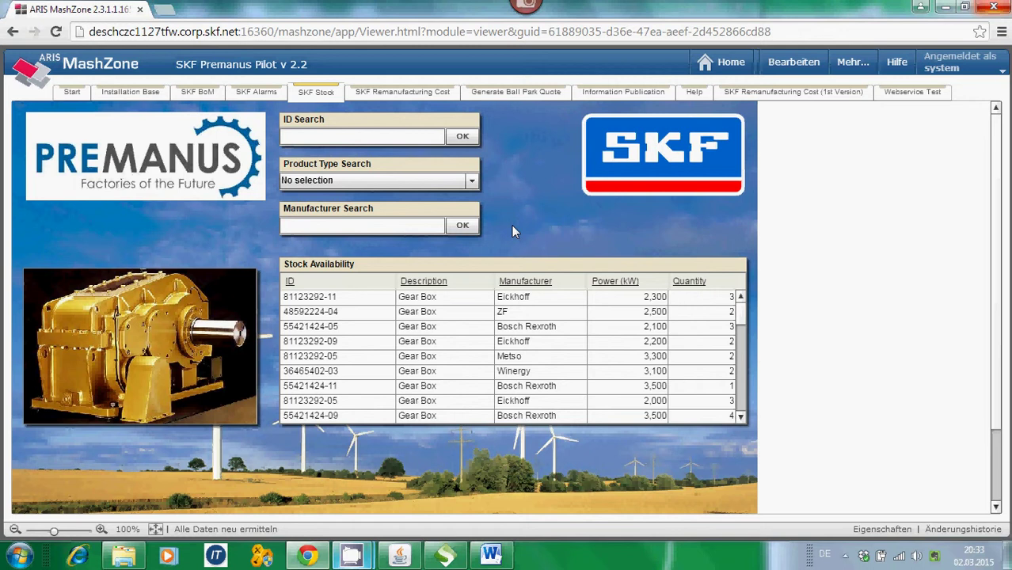
Step: Filter the stock list to product type Gear Box and manufacturer 'bosch'
{"action": "left_click", "coordinate": [471, 181]}
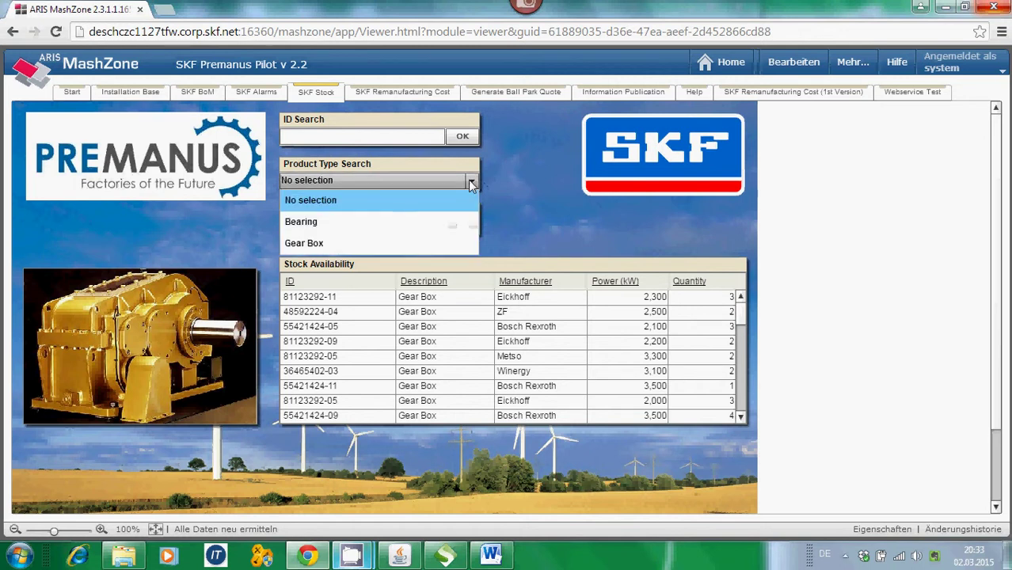
{"action": "left_click", "coordinate": [340, 243]}
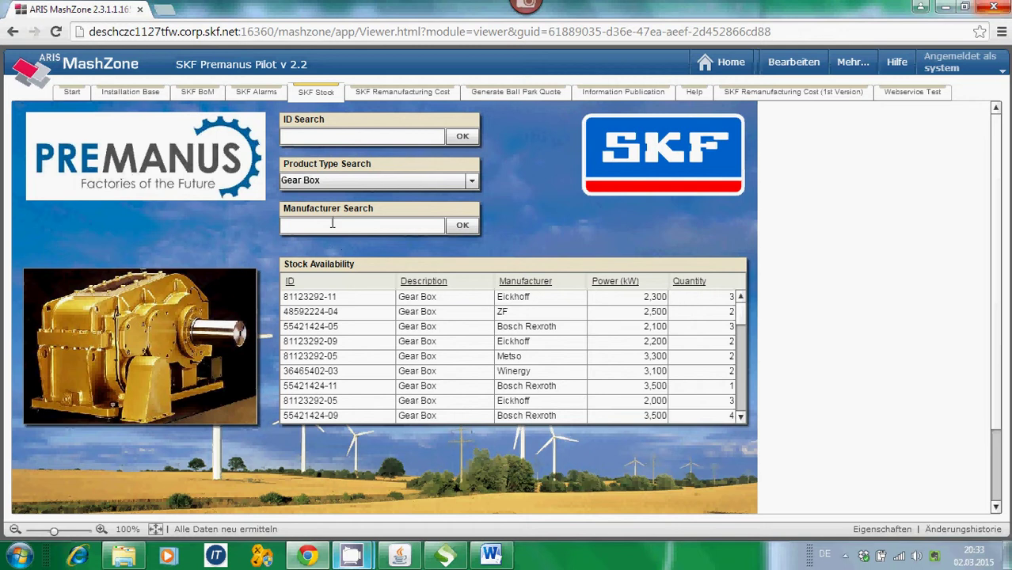
{"action": "left_click", "coordinate": [327, 225]}
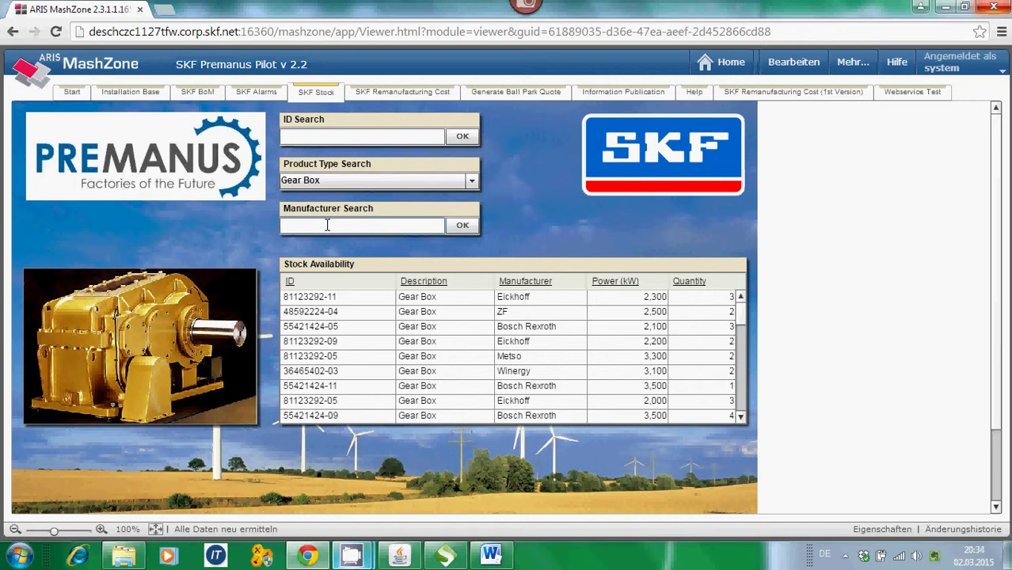
{"action": "type", "text": "bosch"}
{"action": "left_click", "coordinate": [457, 227]}
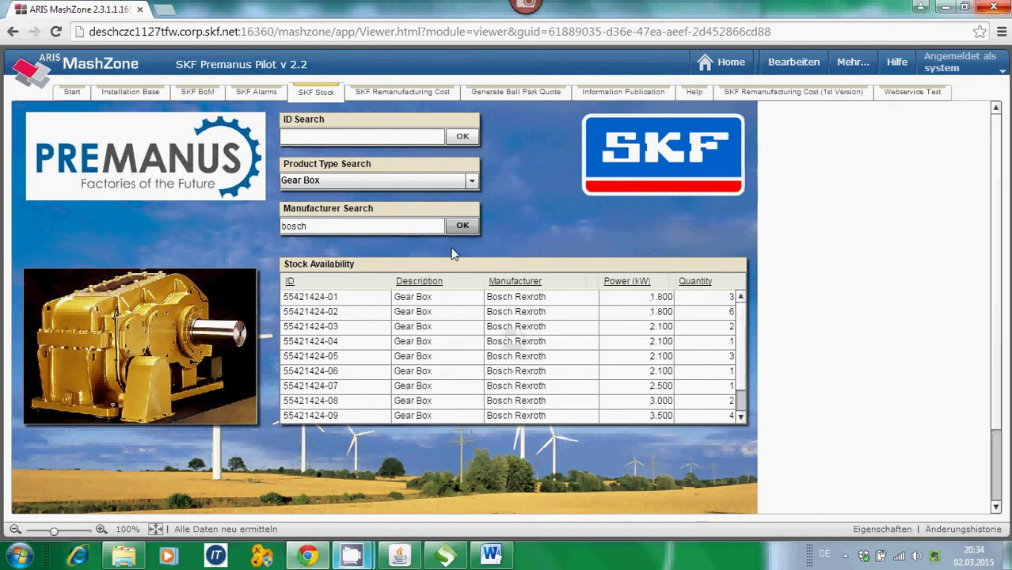
{"action": "left_click", "coordinate": [528, 317]}
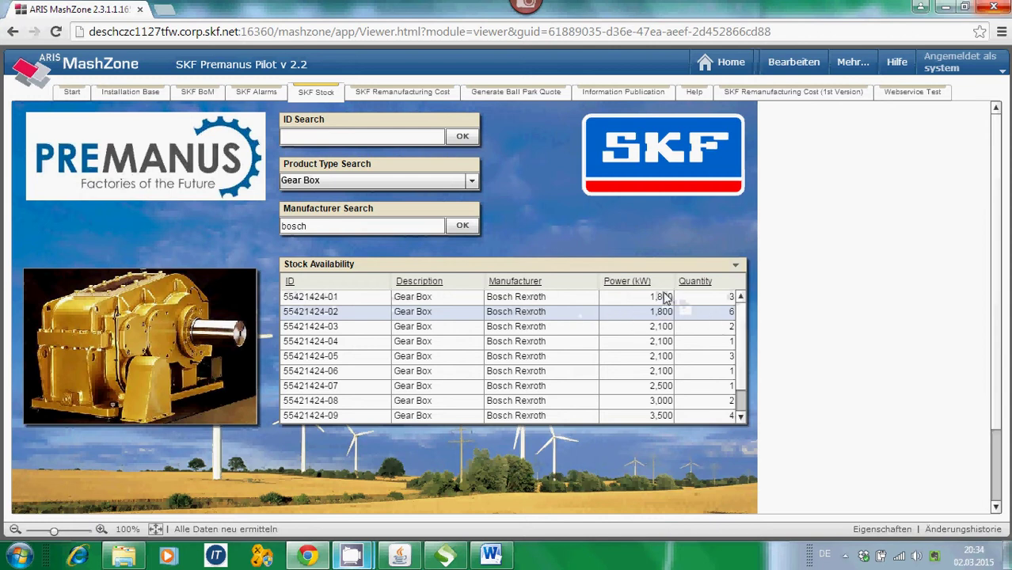
{"action": "left_click", "coordinate": [649, 347]}
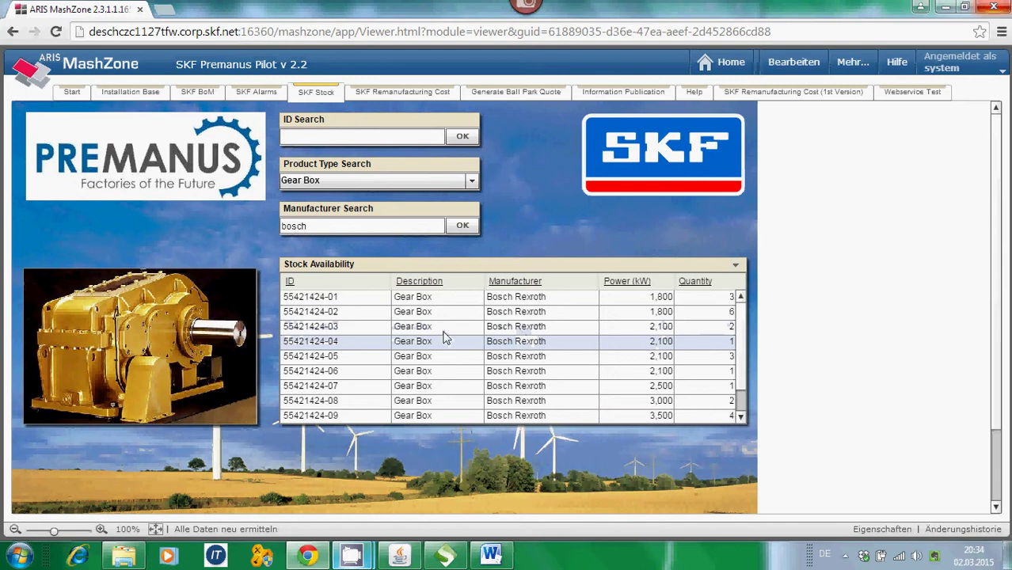
{"action": "left_click", "coordinate": [362, 302]}
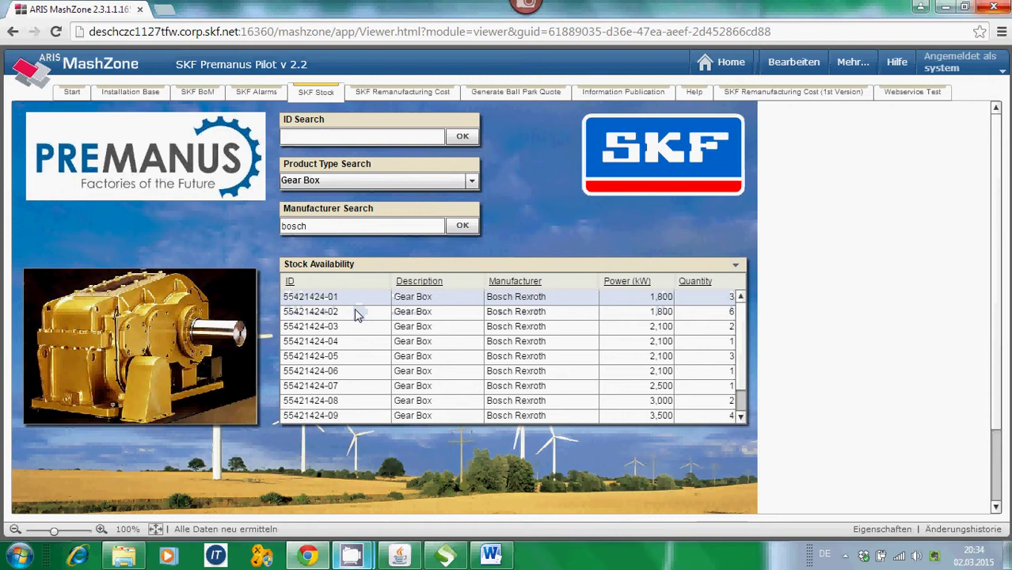
{"action": "left_click", "coordinate": [355, 315]}
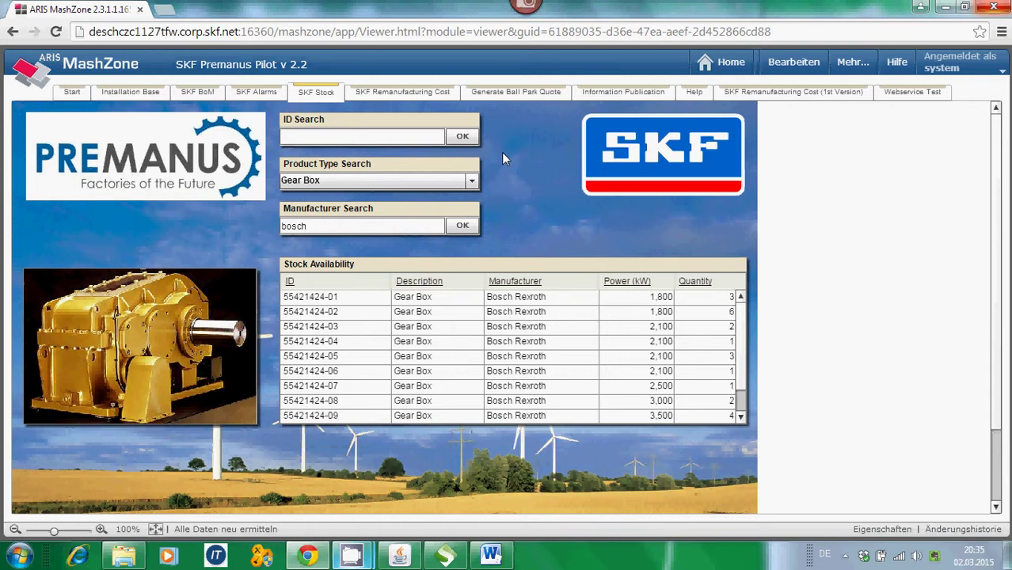
Step: Switch to the SKF Remanufacturing Cost page and expand the Product Type dropdown
{"action": "left_click", "coordinate": [410, 92]}
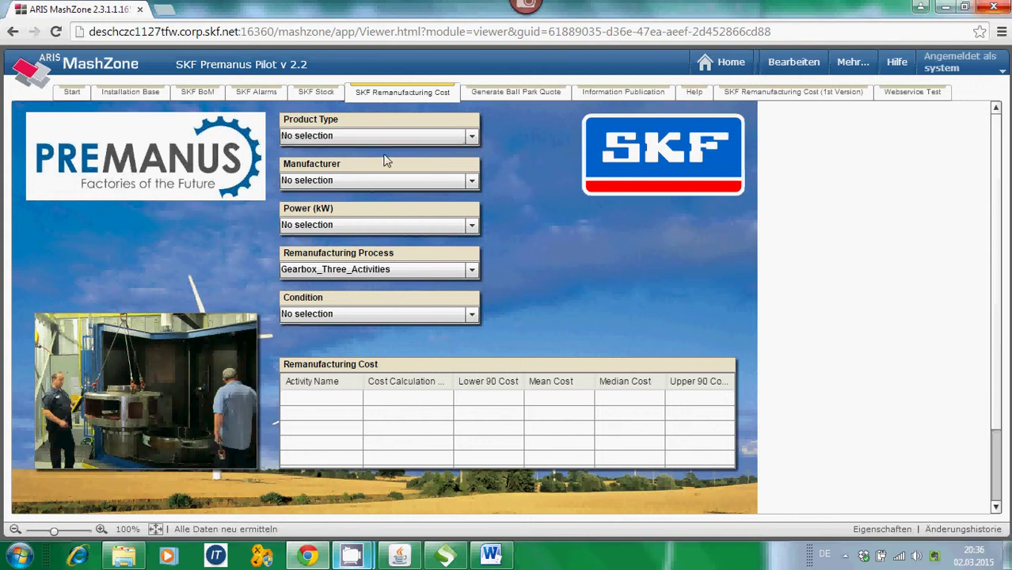
{"action": "left_click", "coordinate": [475, 141]}
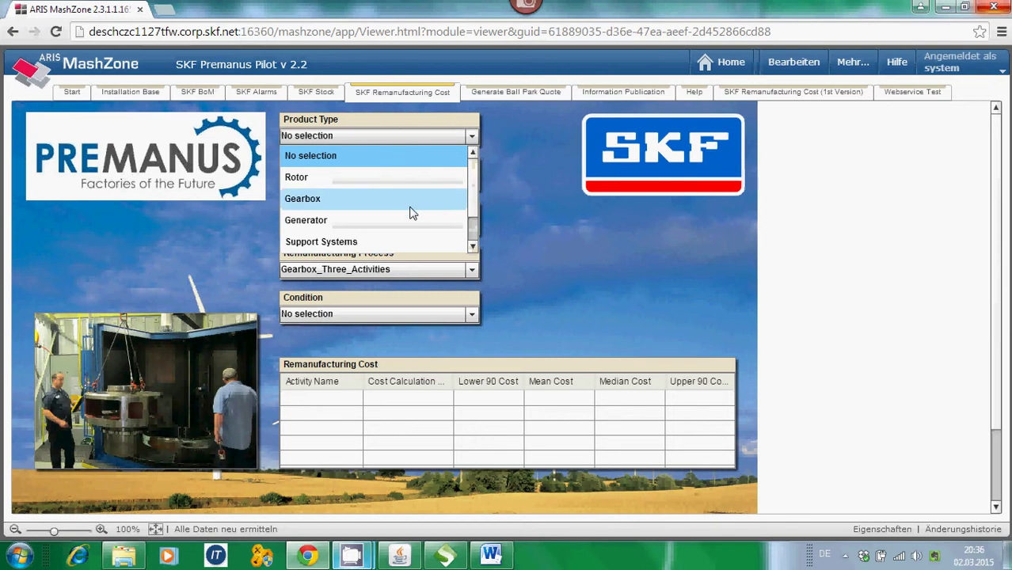
Step: Set Product Type to Gearbox and Manufacturer to Bosch Rexroth
{"action": "left_click", "coordinate": [309, 202]}
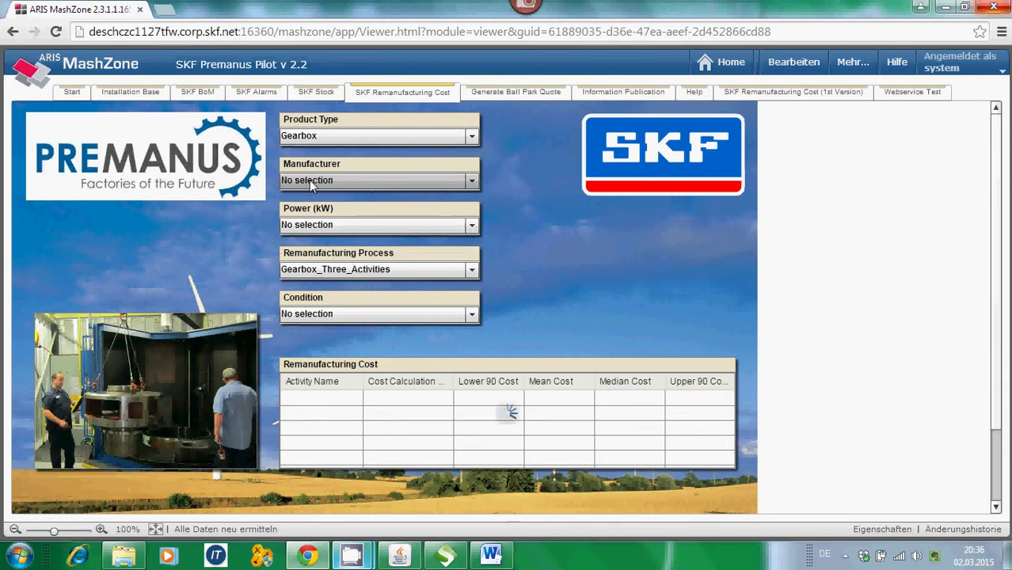
{"action": "left_click", "coordinate": [471, 181]}
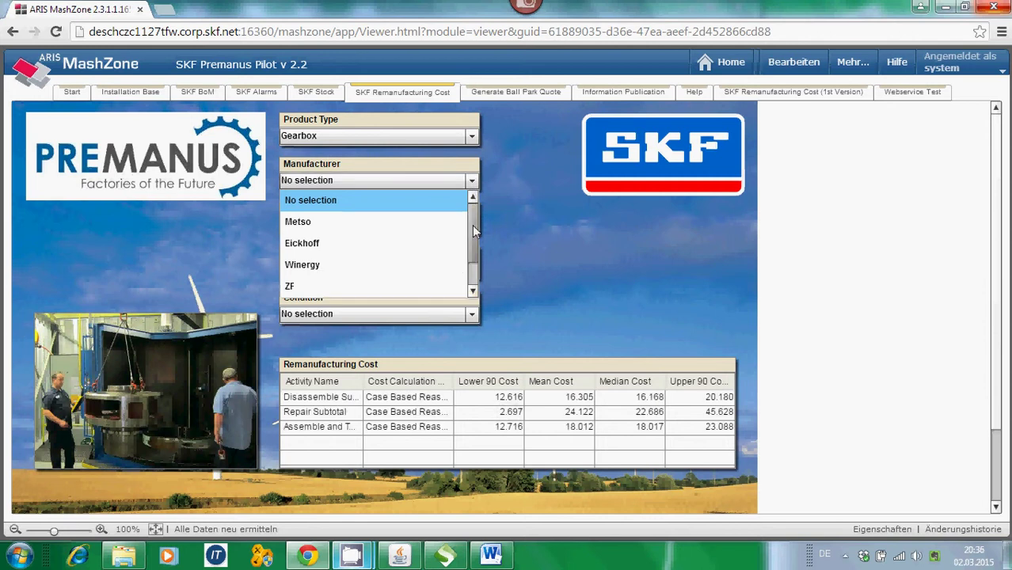
{"action": "scroll", "coordinate": [471, 237], "scroll_direction": "down", "scroll_amount": 1}
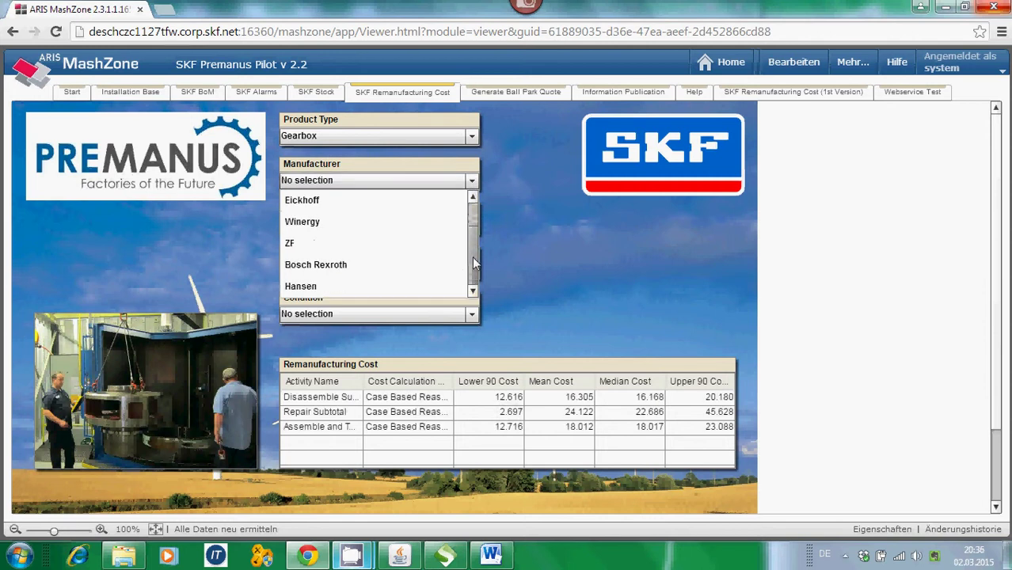
{"action": "left_click", "coordinate": [350, 267]}
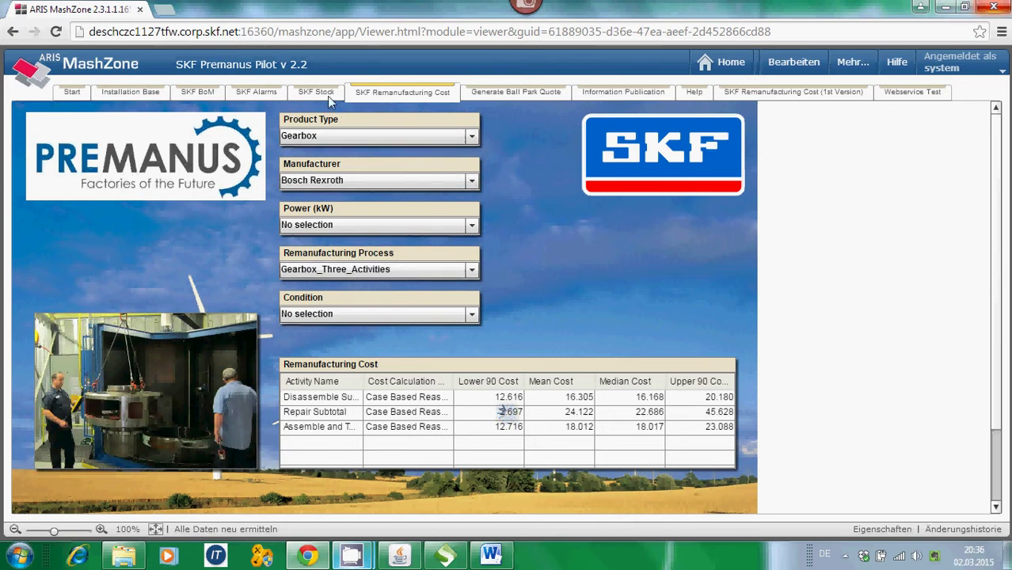
Step: Set Power to 1800 kW and Condition to 3
{"action": "left_click", "coordinate": [471, 225]}
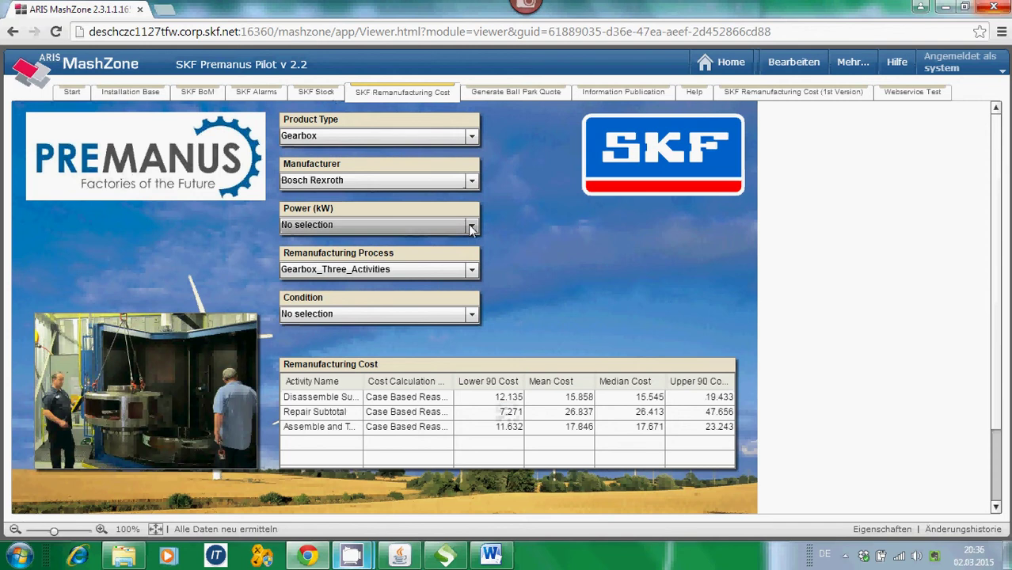
{"action": "left_click_drag", "start_coordinate": [473, 270], "coordinate": [471, 330]}
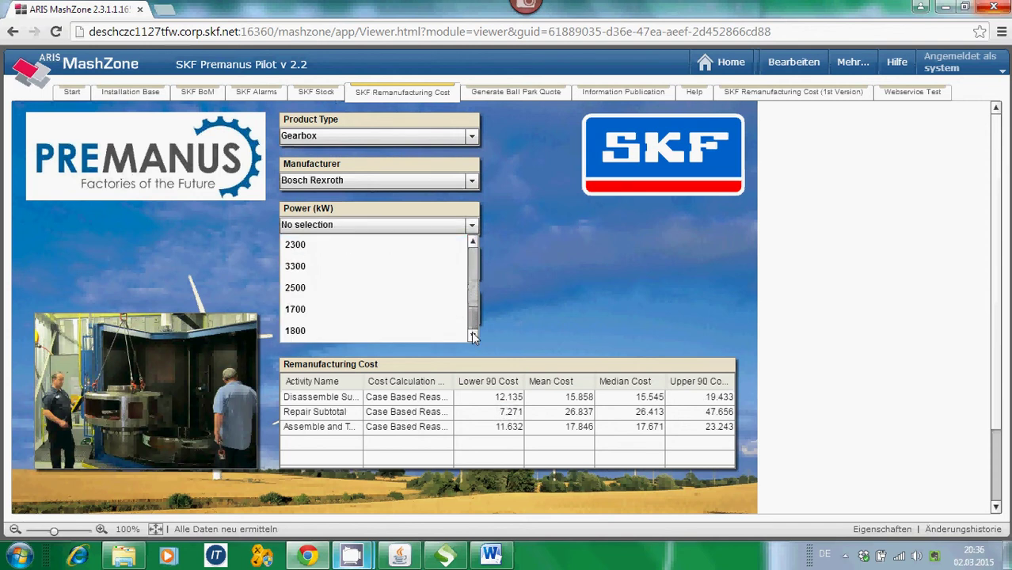
{"action": "left_click", "coordinate": [307, 332]}
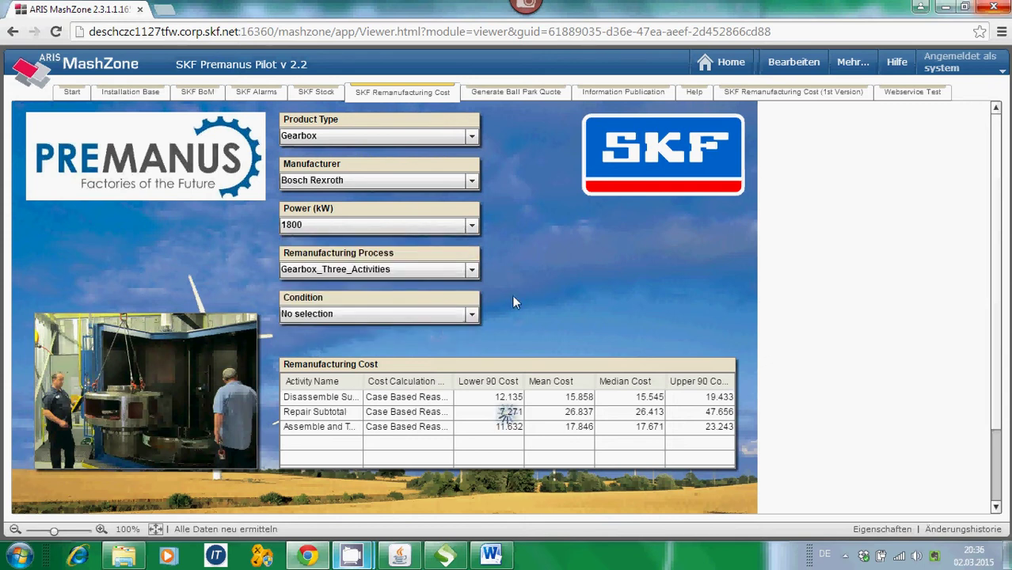
{"action": "left_click", "coordinate": [473, 315]}
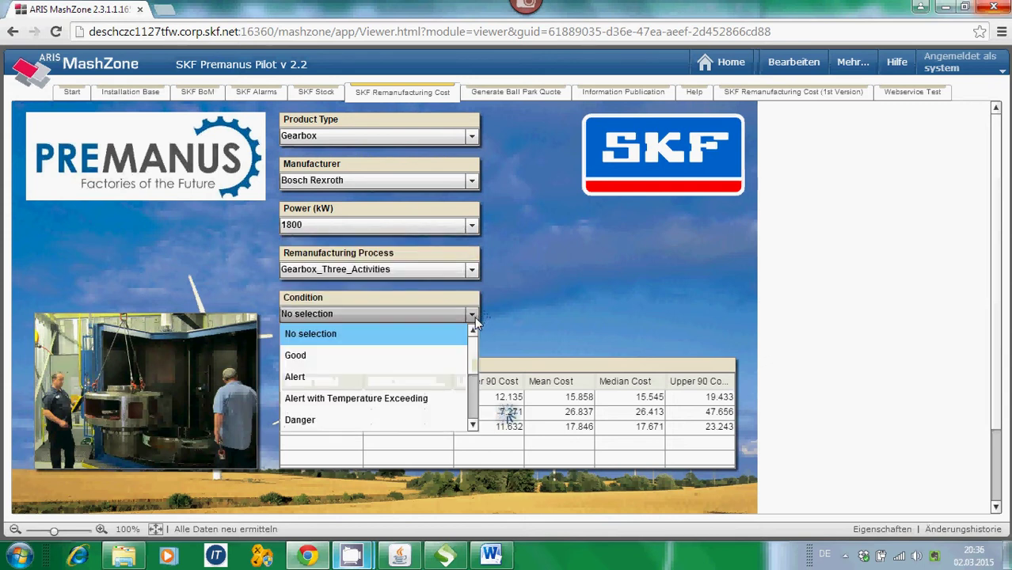
{"action": "scroll", "coordinate": [434, 396], "scroll_direction": "down", "scroll_amount": 3}
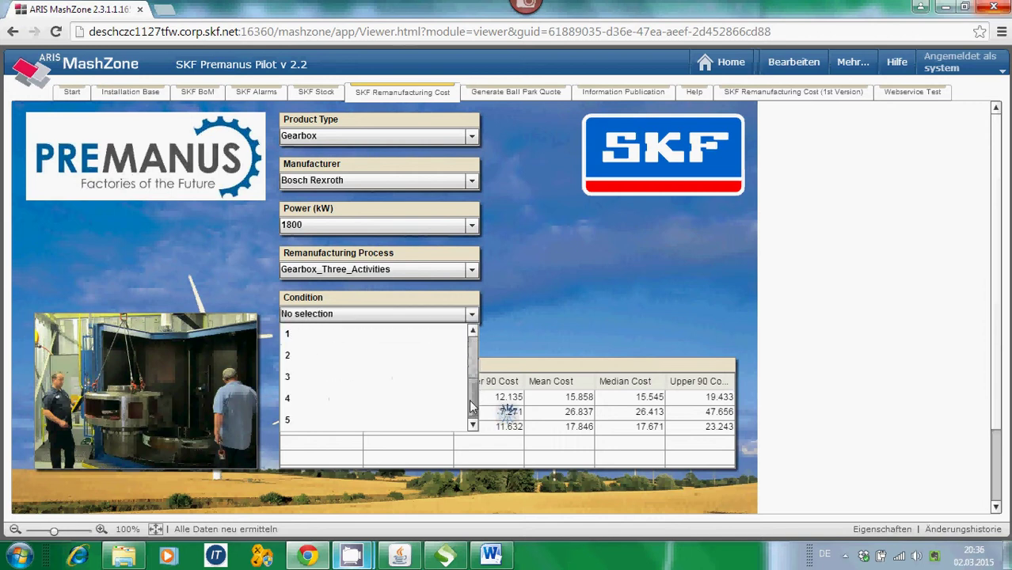
{"action": "left_click", "coordinate": [364, 376]}
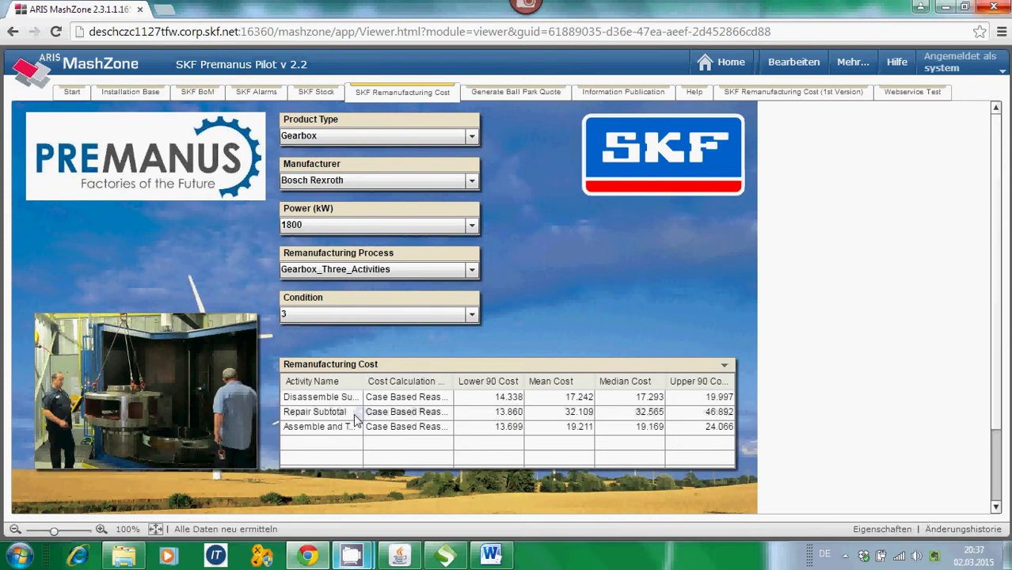
Step: Widen the Activity Name column and select the Disassemble and Assemble and Test Subtotal rows
{"action": "left_click_drag", "start_coordinate": [362, 385], "coordinate": [402, 386]}
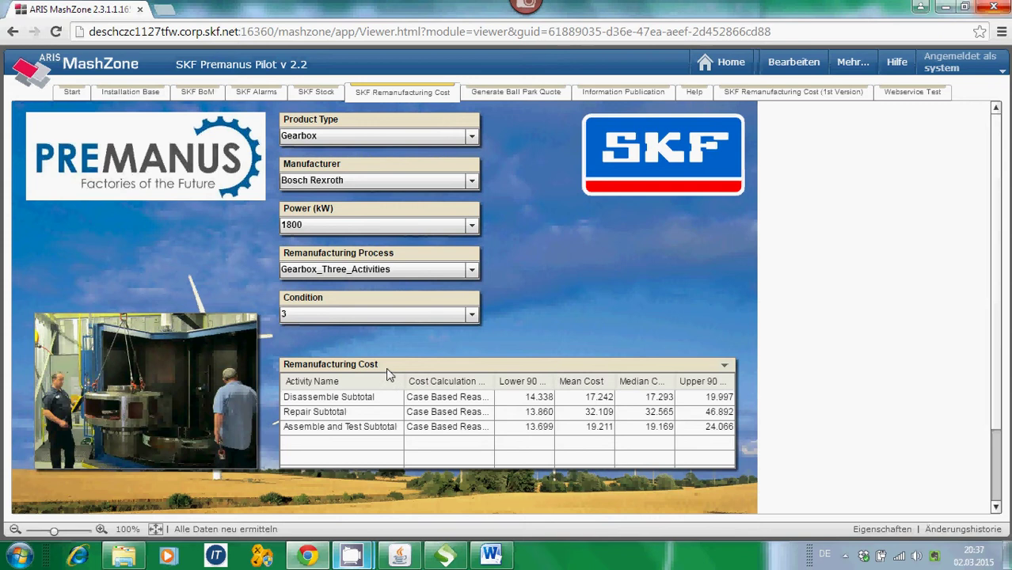
{"action": "left_click_drag", "start_coordinate": [328, 396], "coordinate": [487, 406]}
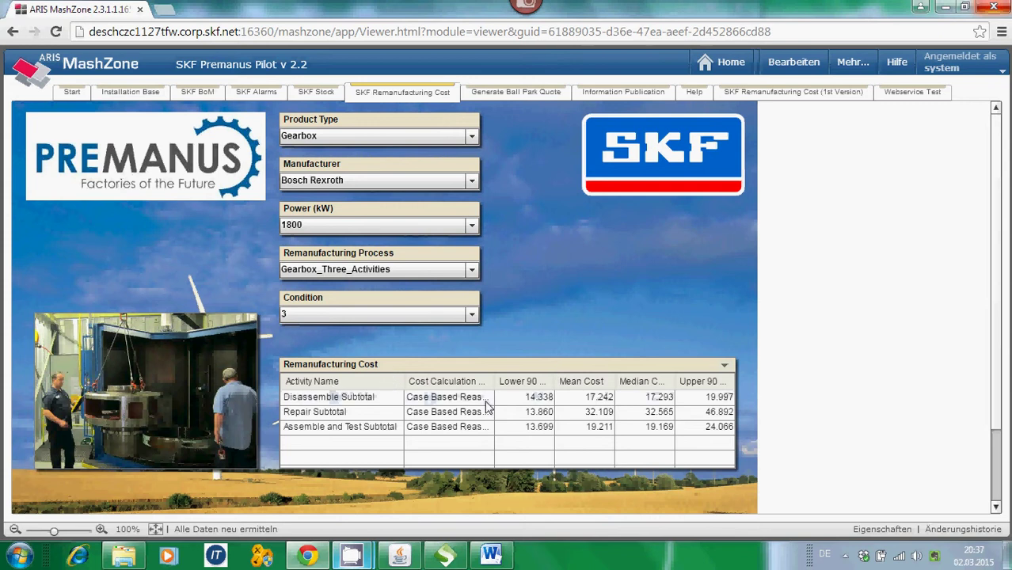
{"action": "left_click", "coordinate": [599, 401]}
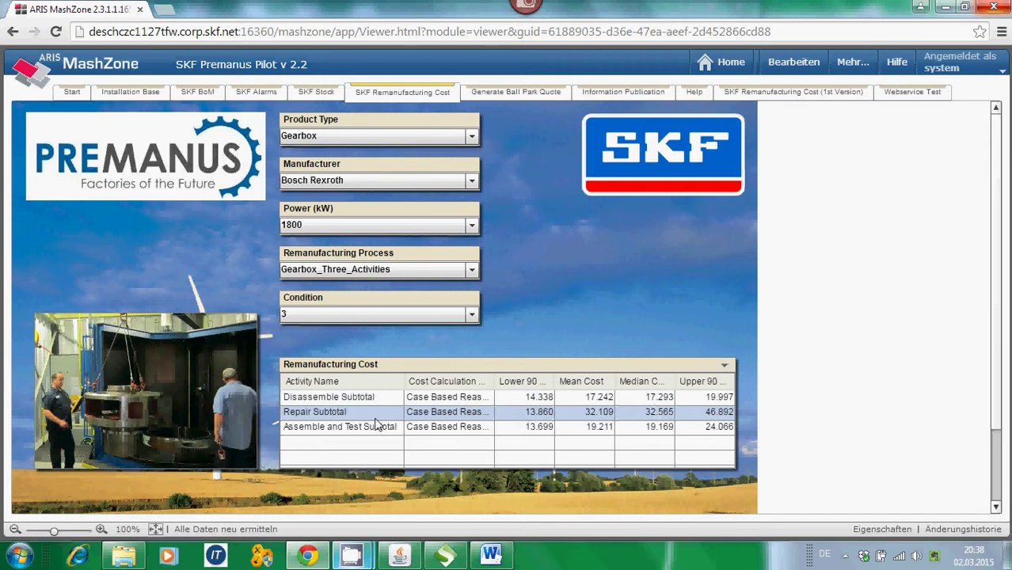
{"action": "left_click", "coordinate": [333, 427]}
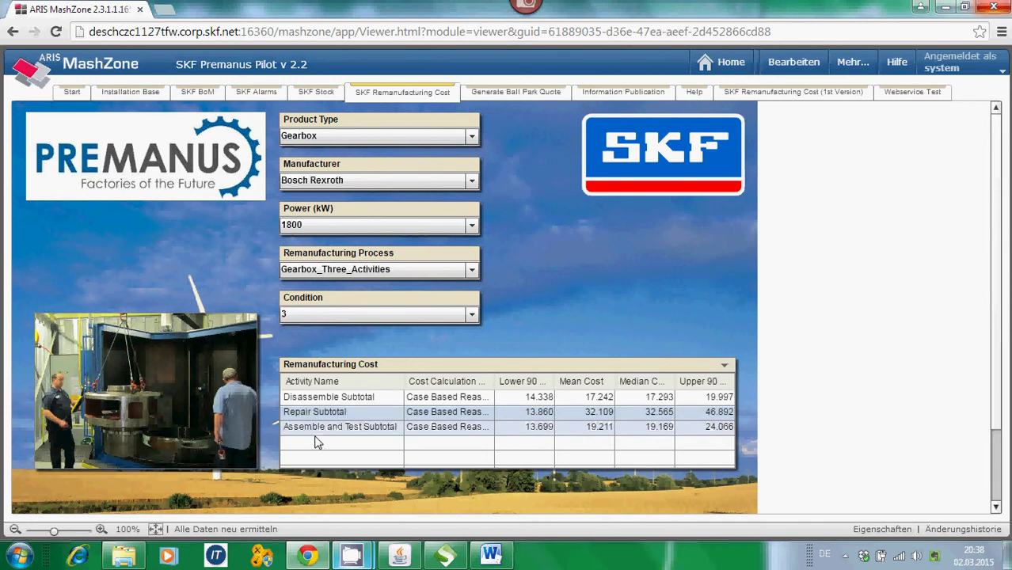